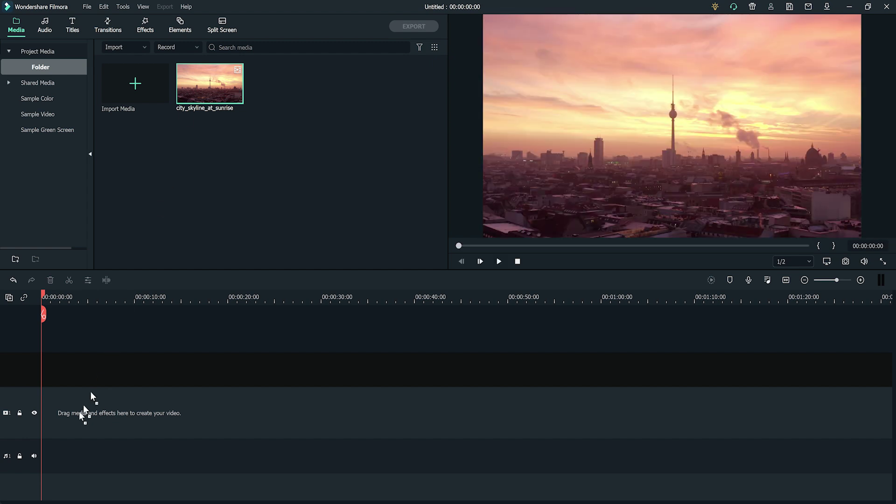
Place the skyline clip on video track 1 and apply the Utility Image Mask effect to it.
left_click_drag(84, 406, 70, 423)
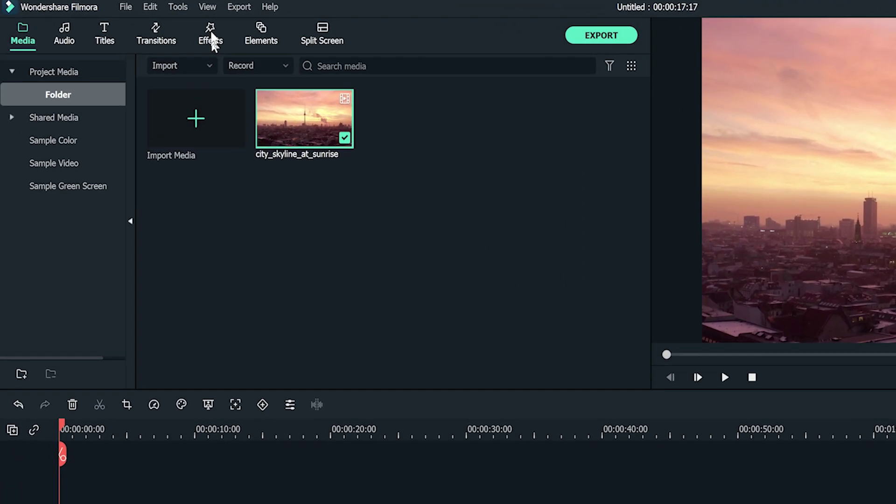
left_click(211, 37)
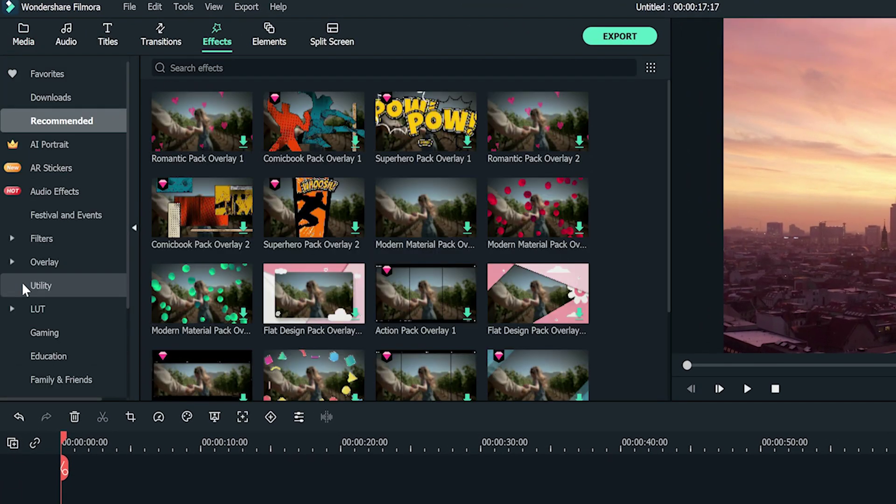
left_click(24, 286)
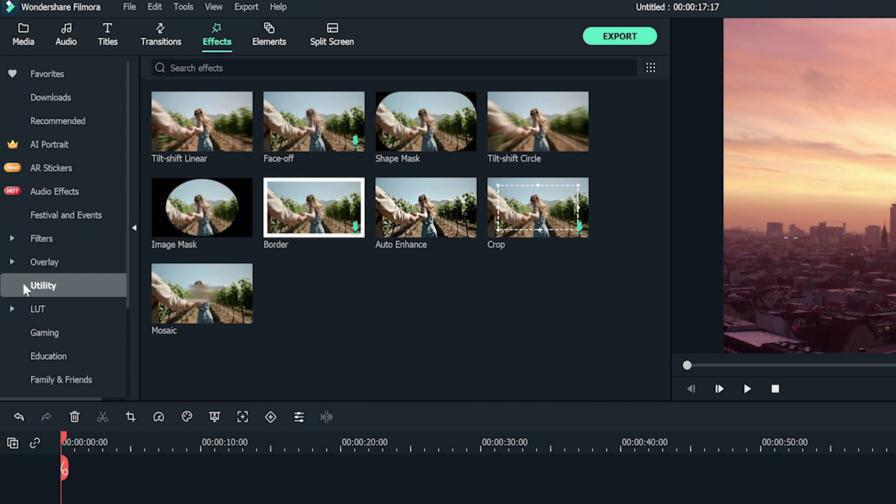
left_click(169, 222)
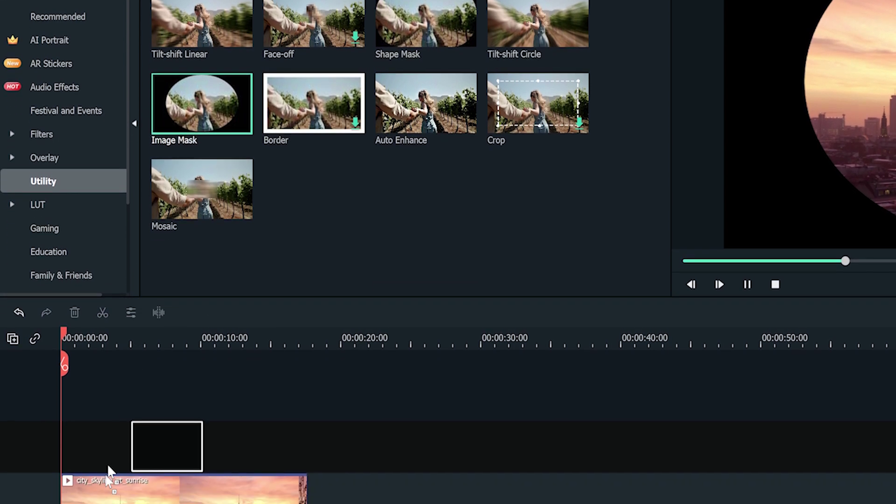
left_click_drag(170, 222, 94, 385)
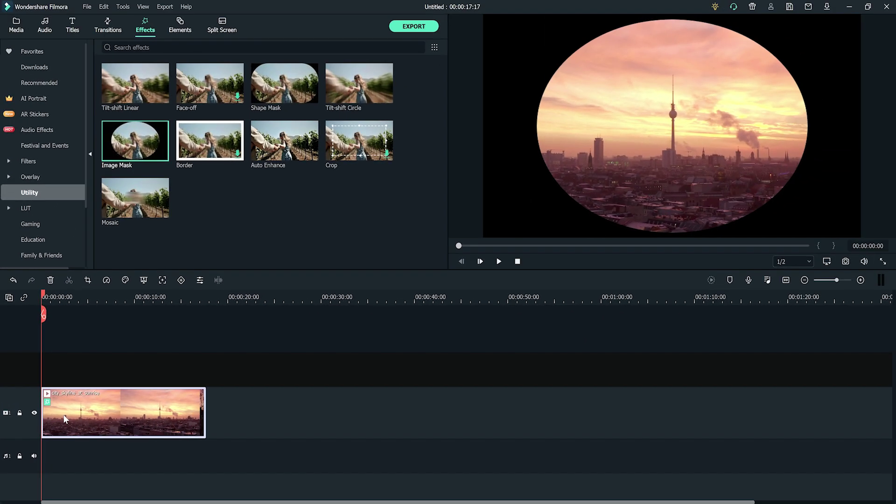
Set the skyline clip's Image Mask to the rectangle preset with Feather at 100.
double_click(66, 419)
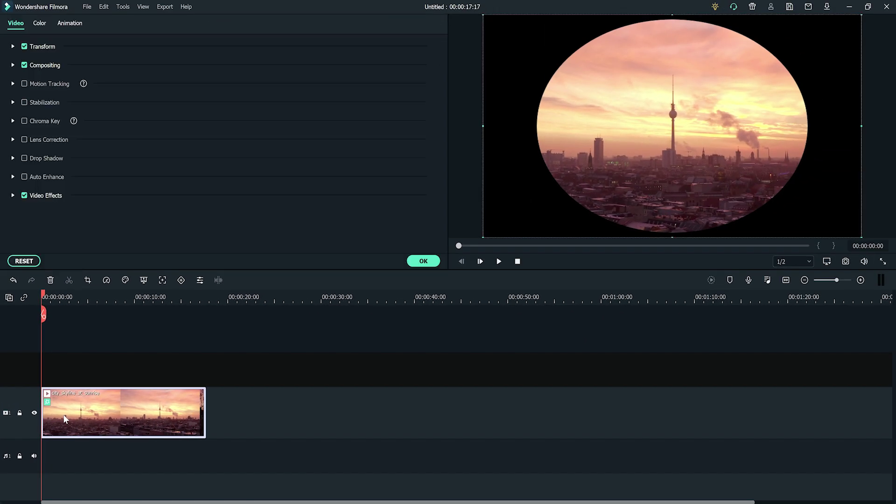
left_click(12, 196)
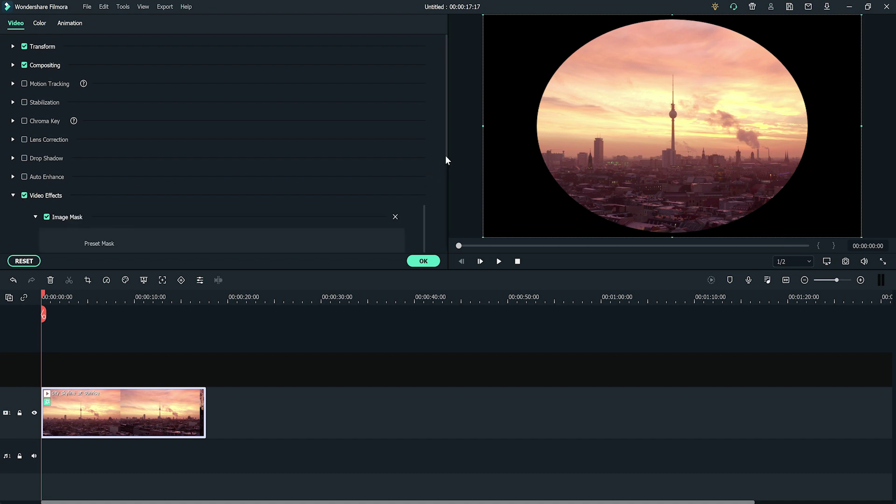
left_click_drag(445, 156, 446, 254)
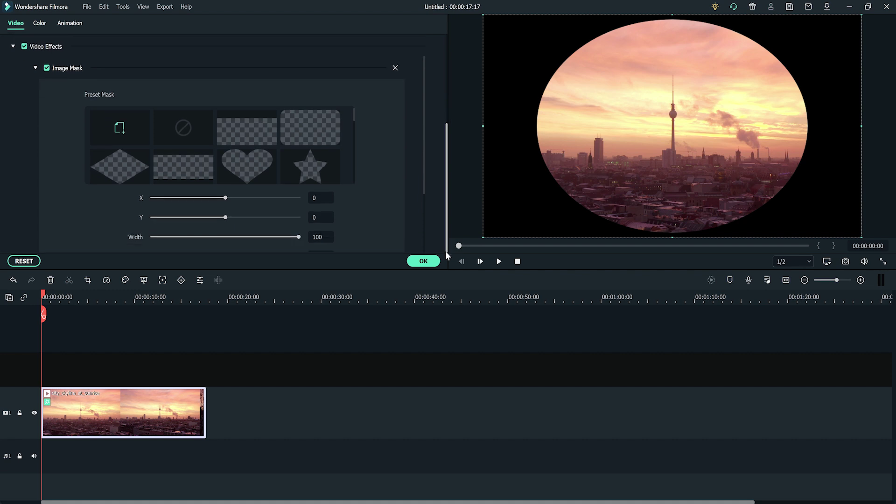
left_click(239, 134)
scroll(422, 167, "down", 3)
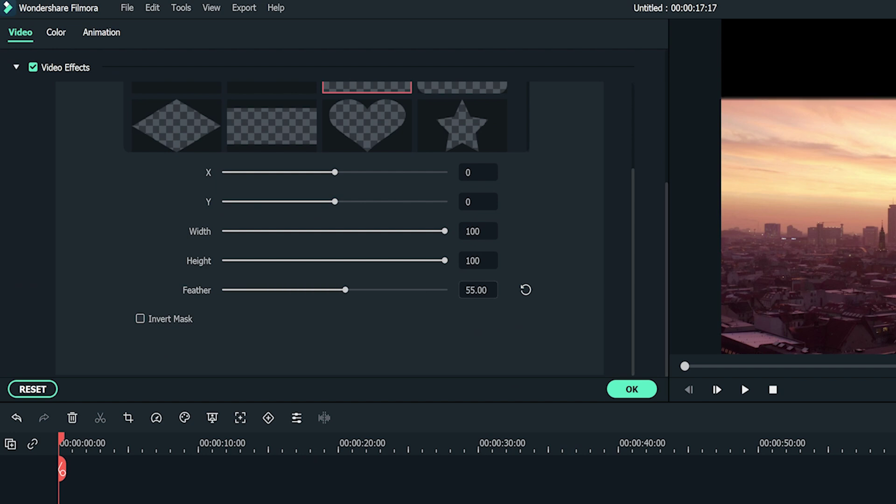
left_click_drag(478, 290, 518, 290)
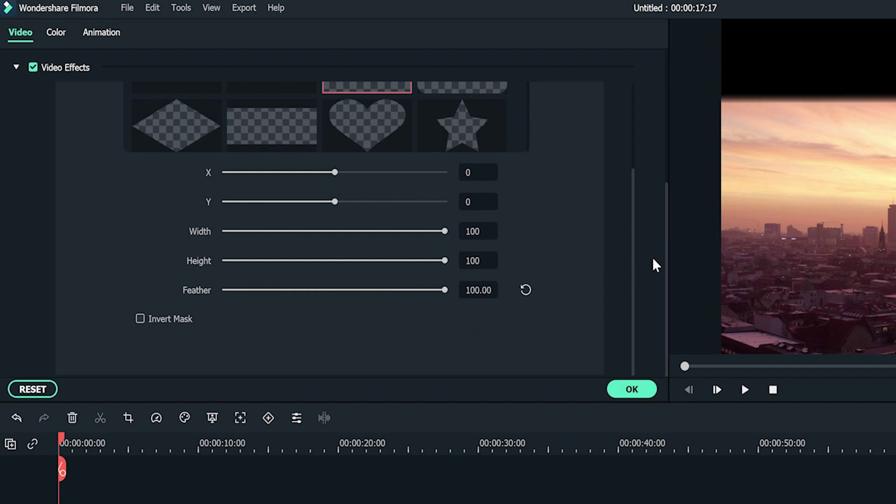
Set the masked skyline's Transform Position Y to -223 and confirm.
left_click_drag(668, 256, 651, 50)
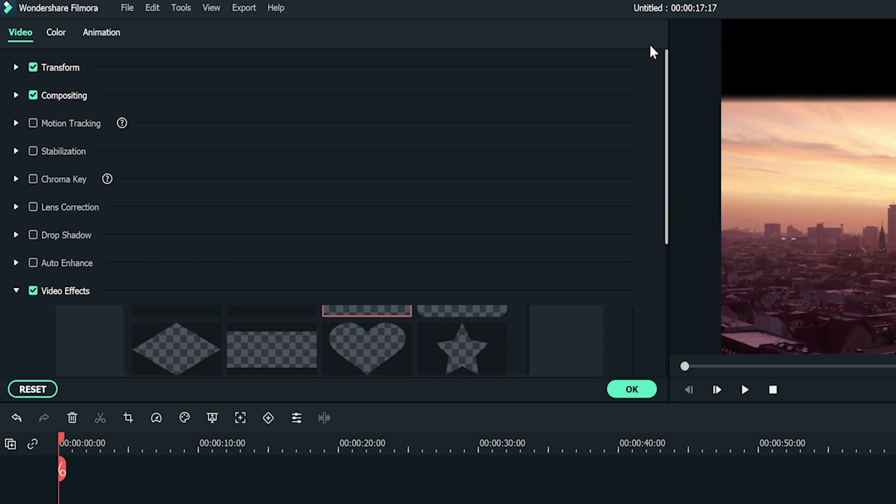
left_click(17, 69)
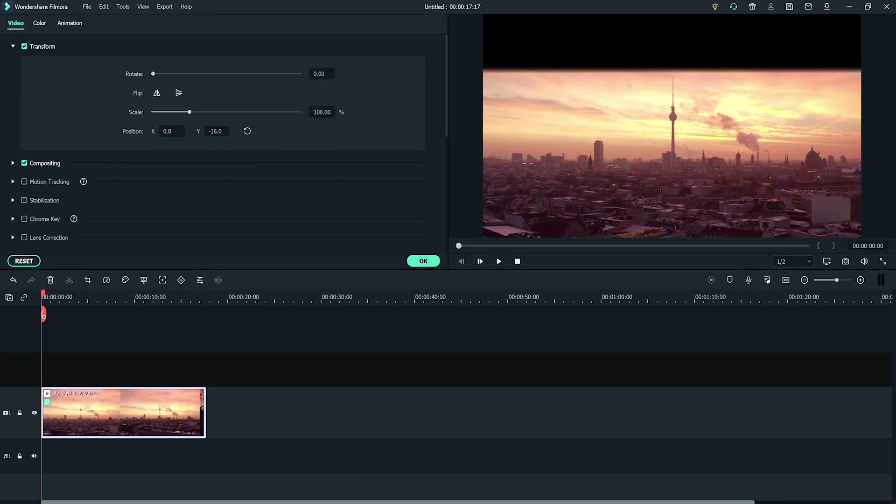
left_click_drag(672, 154, 672, 224)
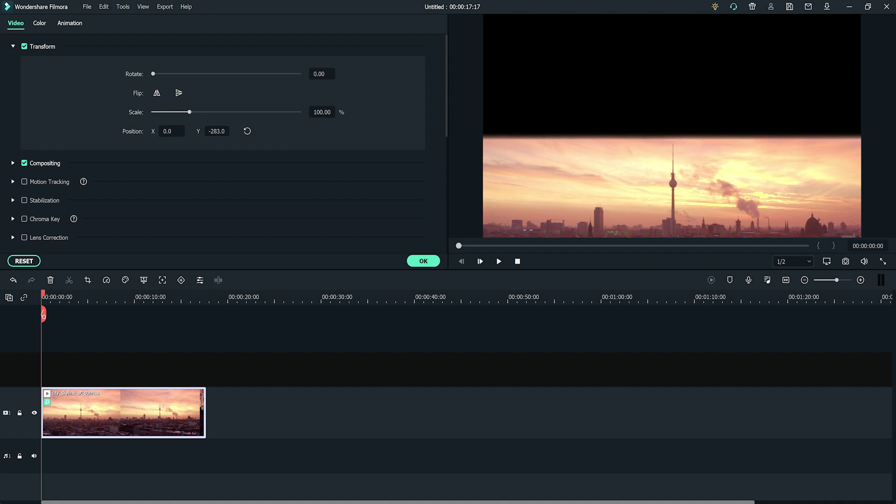
left_click_drag(672, 187, 672, 168)
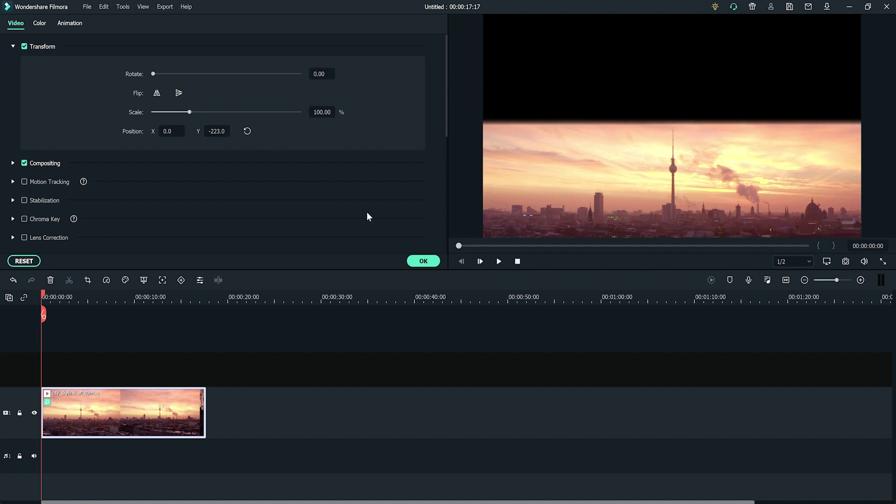
left_click(414, 260)
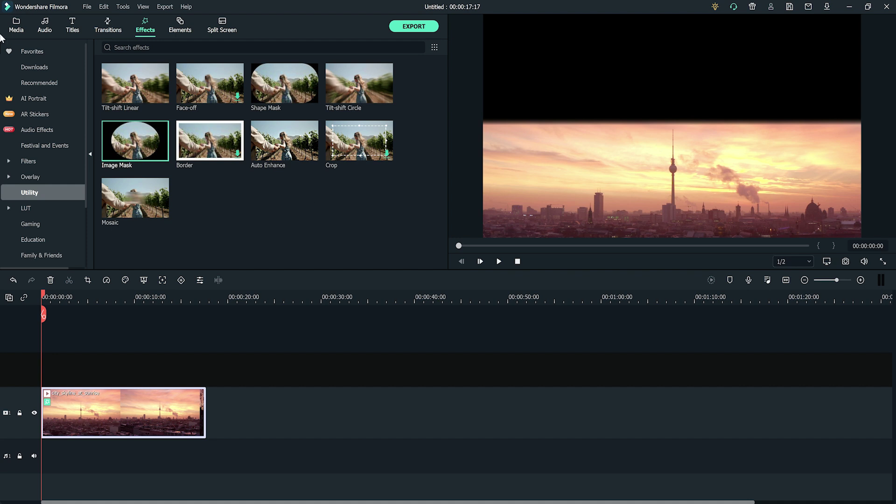
Add a second skyline clip at about 22 seconds and flip it vertically.
left_click(13, 28)
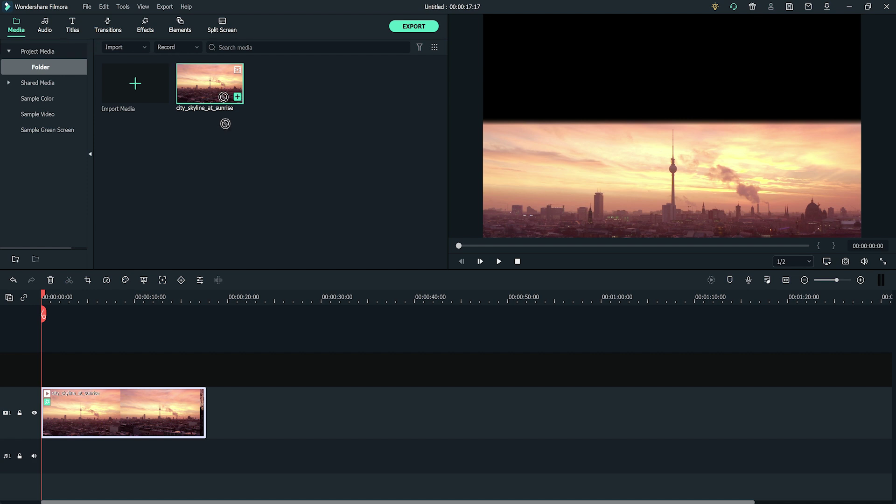
left_click_drag(258, 376, 254, 401)
double_click(267, 401)
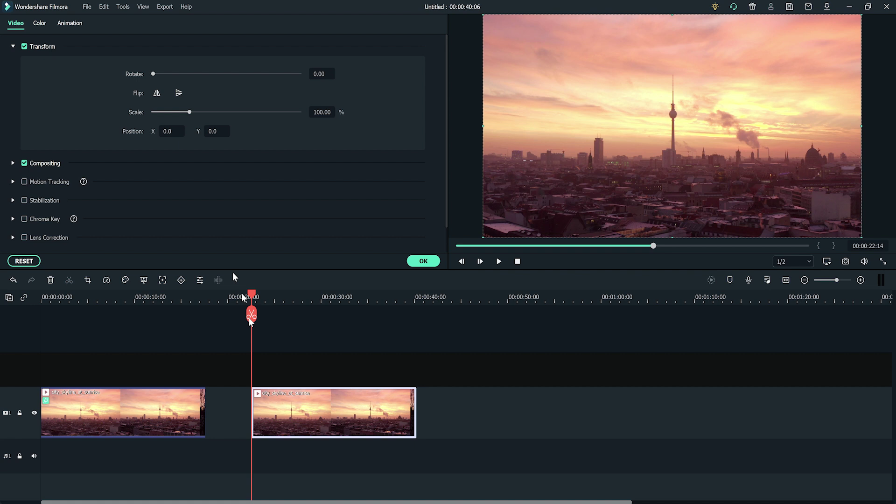
left_click(178, 93)
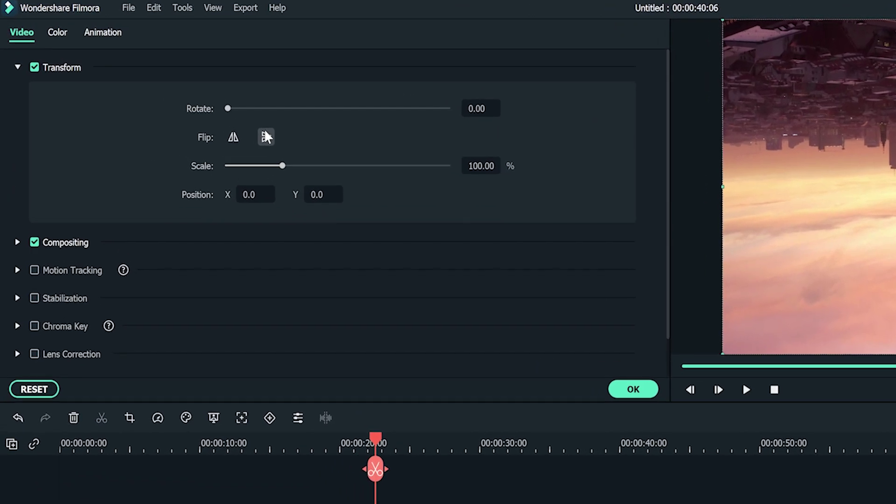
left_click(643, 388)
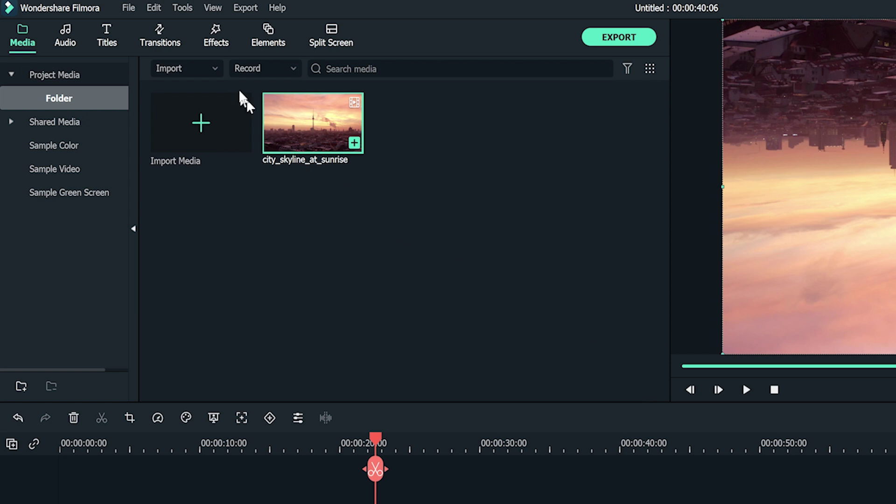
Apply a rectangular Image Mask with Feather 100 to the flipped second clip.
left_click(214, 45)
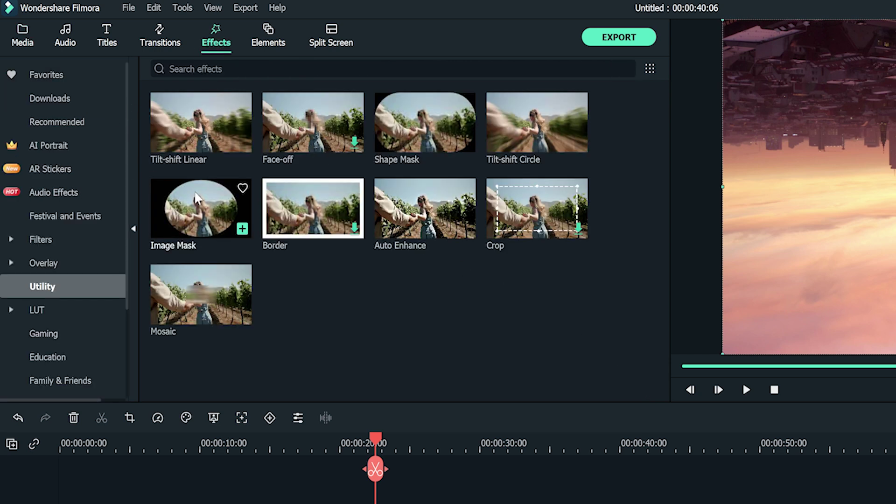
mouse_move(201, 208)
left_mouse_down()
mouse_move(420, 387)
mouse_move(423, 366)
left_mouse_up()
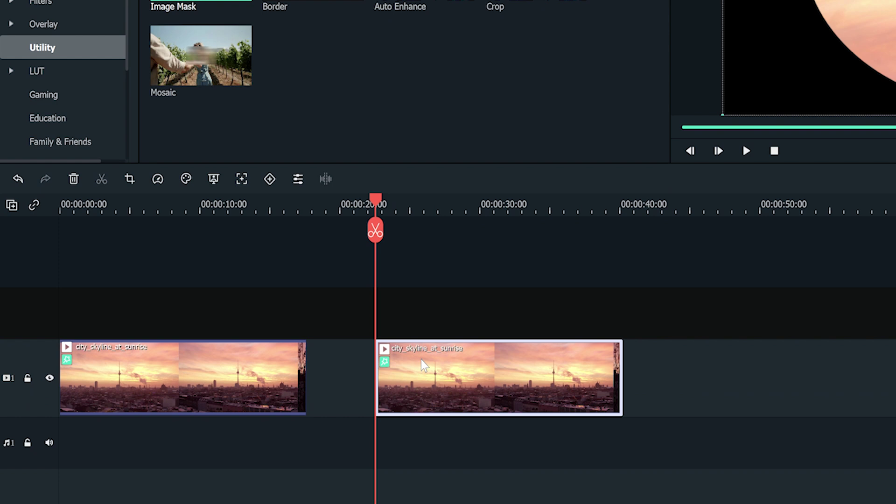
double_click(424, 366)
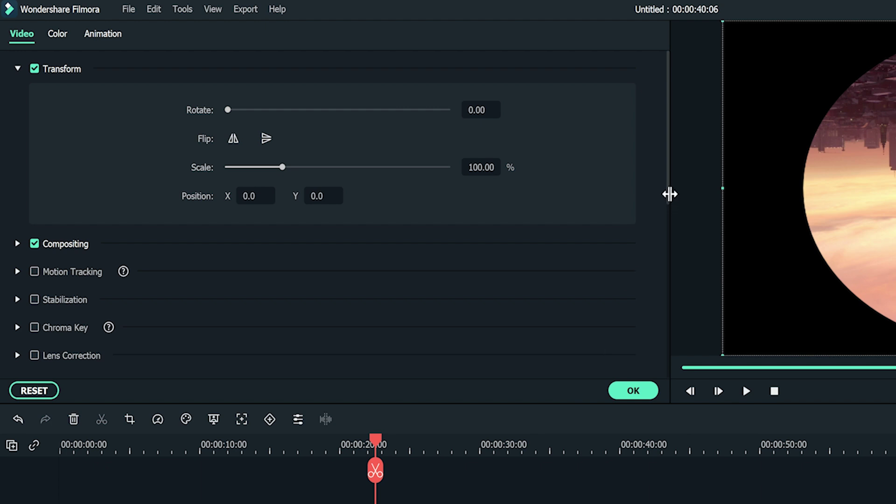
left_click_drag(669, 194, 671, 356)
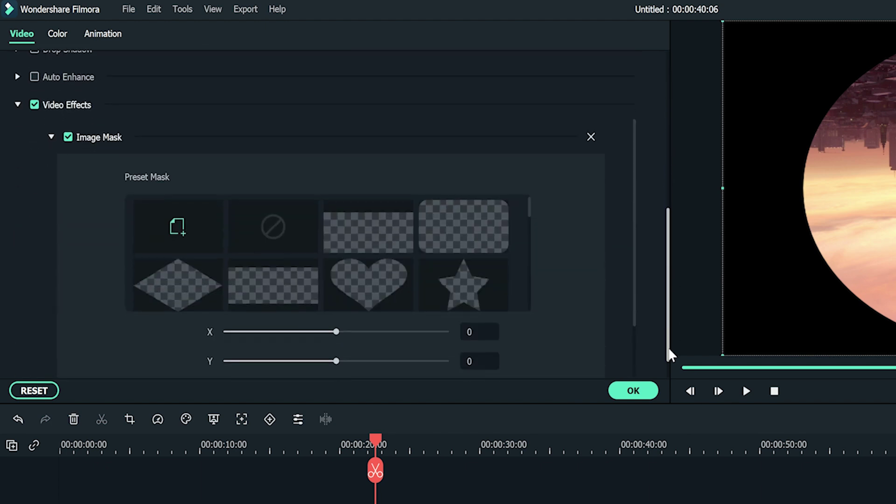
left_click_drag(531, 210, 529, 291)
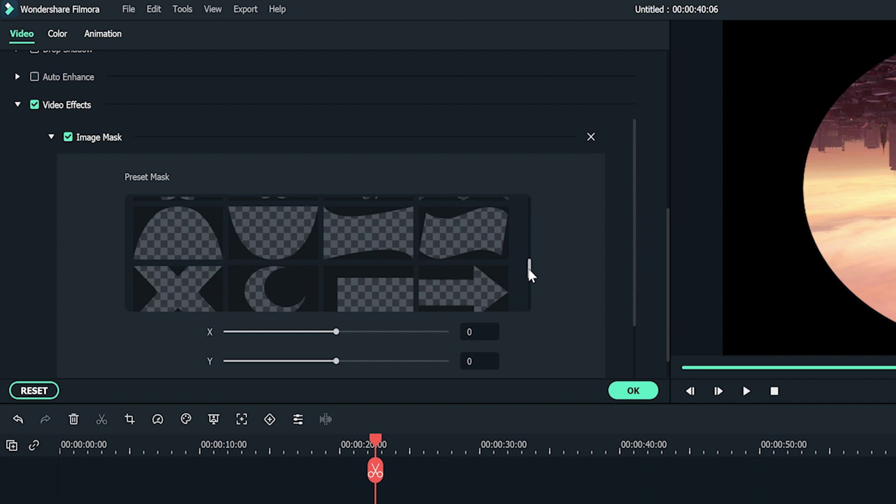
left_click(378, 263)
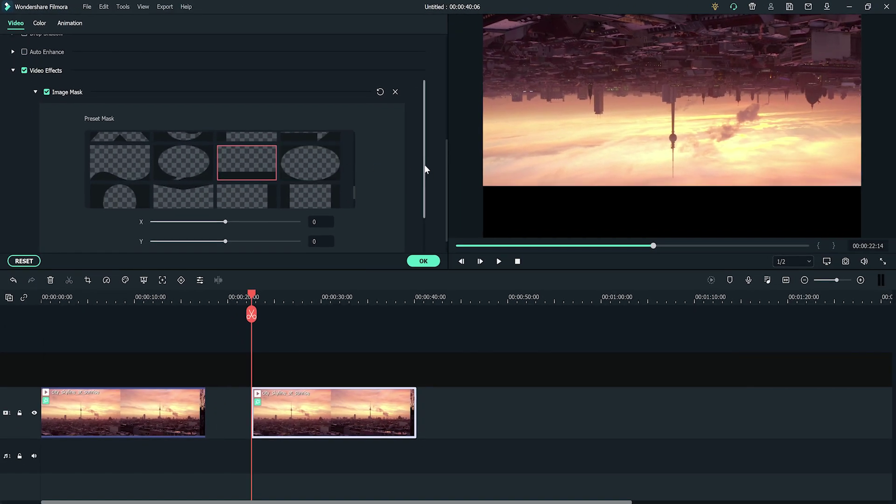
left_click_drag(426, 169, 426, 214)
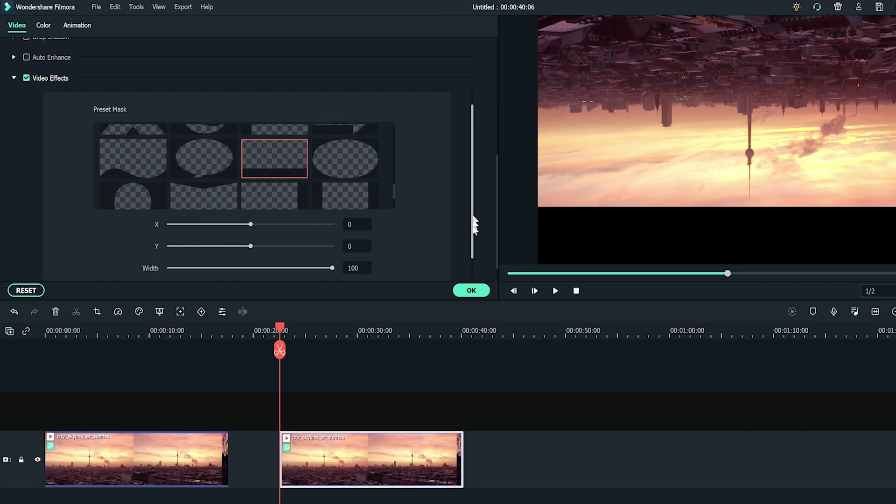
left_click_drag(150, 219, 183, 219)
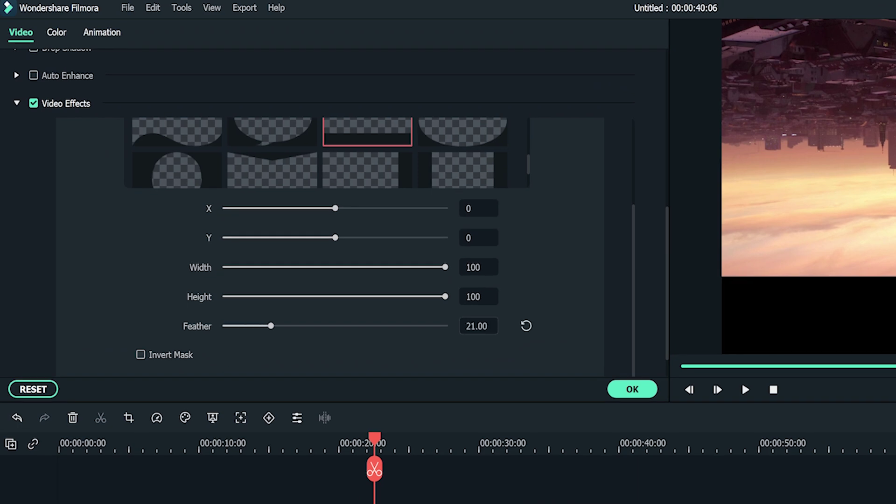
left_click_drag(270, 326, 446, 326)
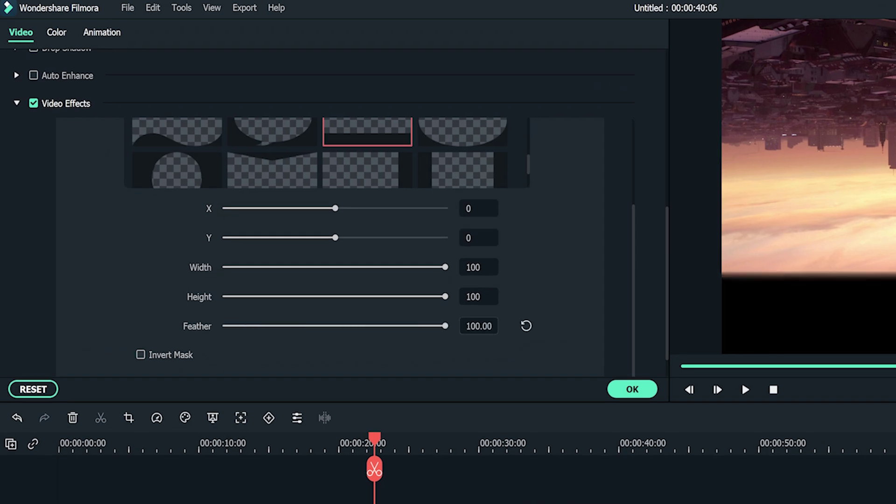
left_click(640, 390)
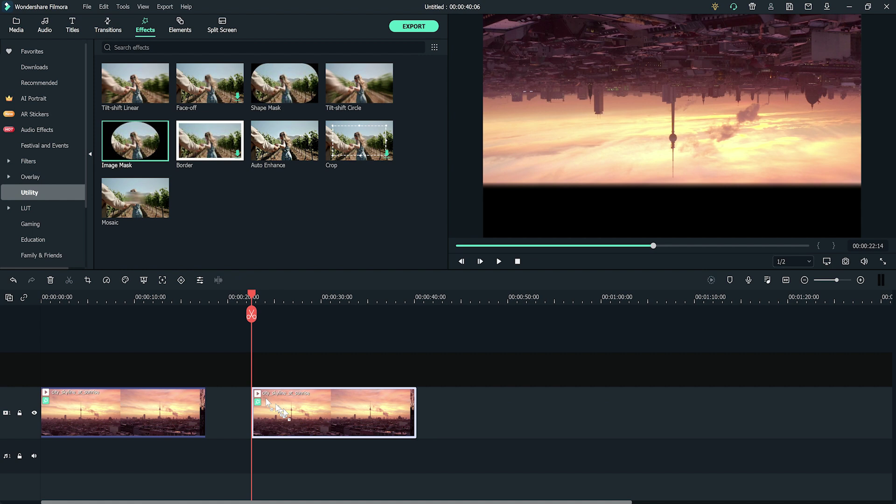
Move the flipped clip onto track 2 above the original and set its Position Y to 234.
left_click_drag(312, 419, 50, 366)
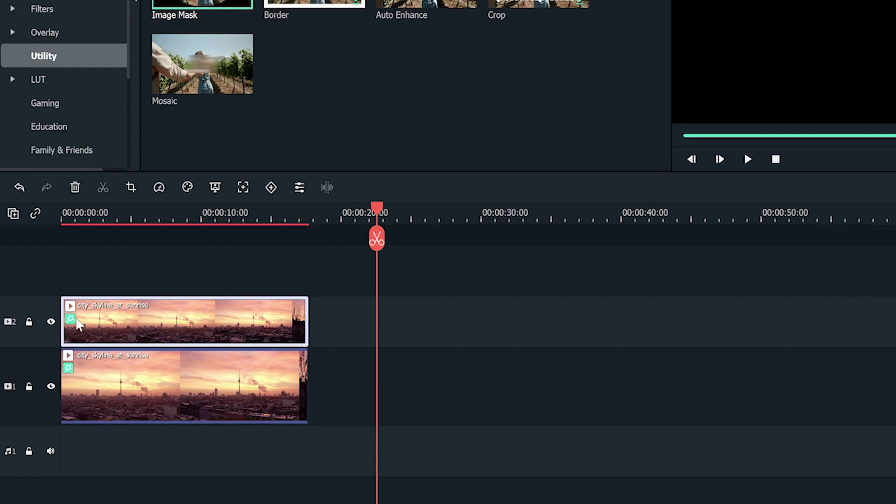
double_click(71, 319)
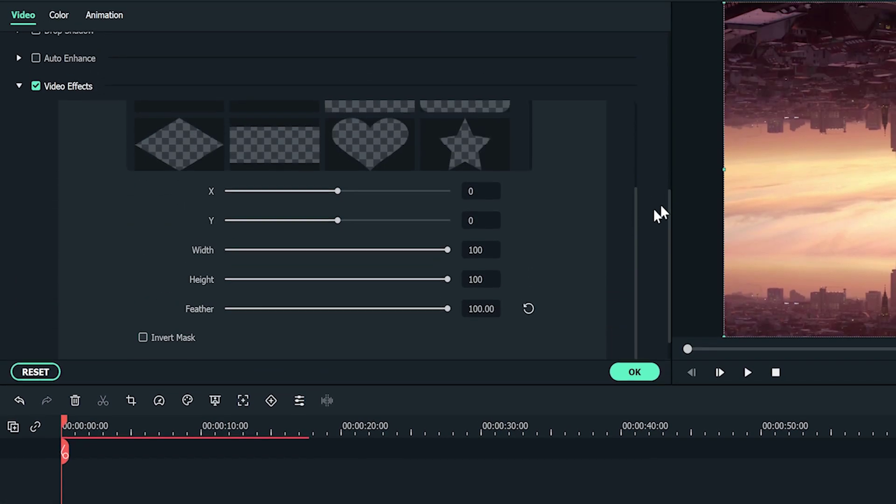
left_click_drag(671, 216, 669, 31)
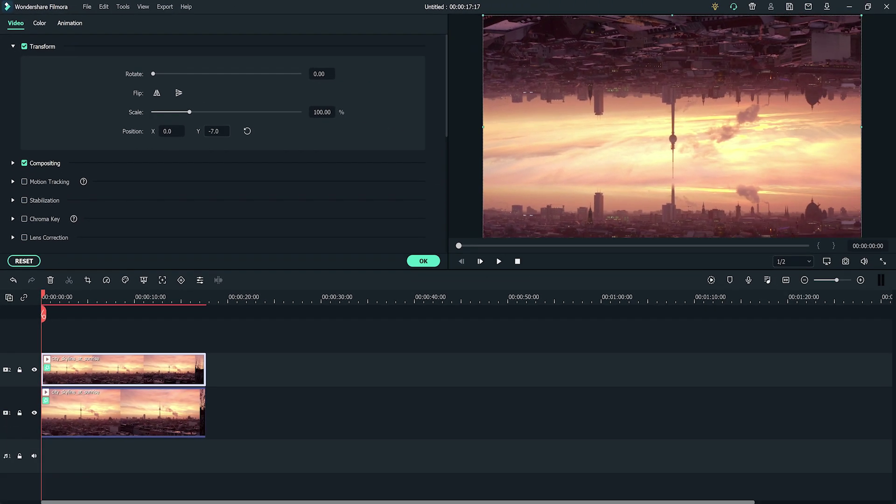
left_click_drag(672, 117, 673, 226)
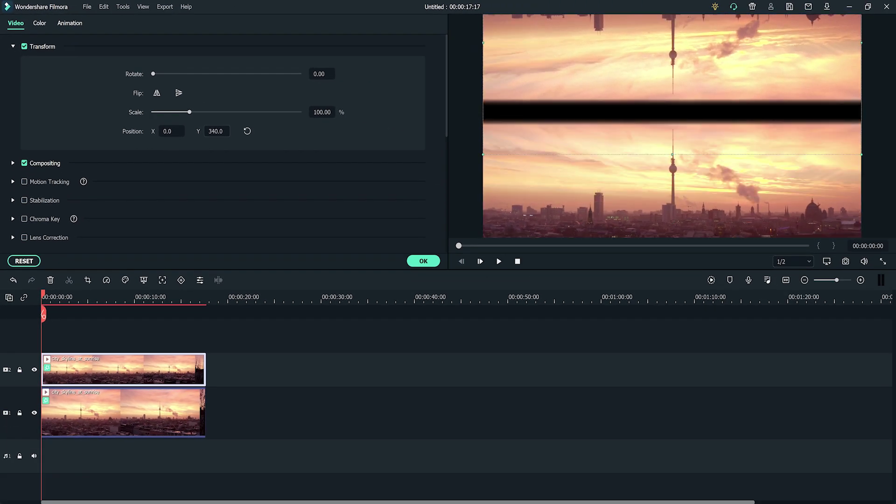
left_click_drag(672, 154, 673, 180)
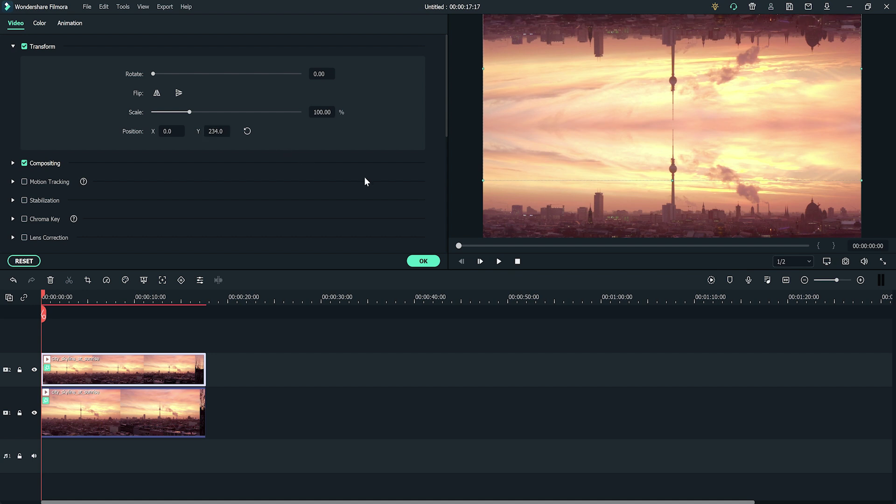
left_click(425, 261)
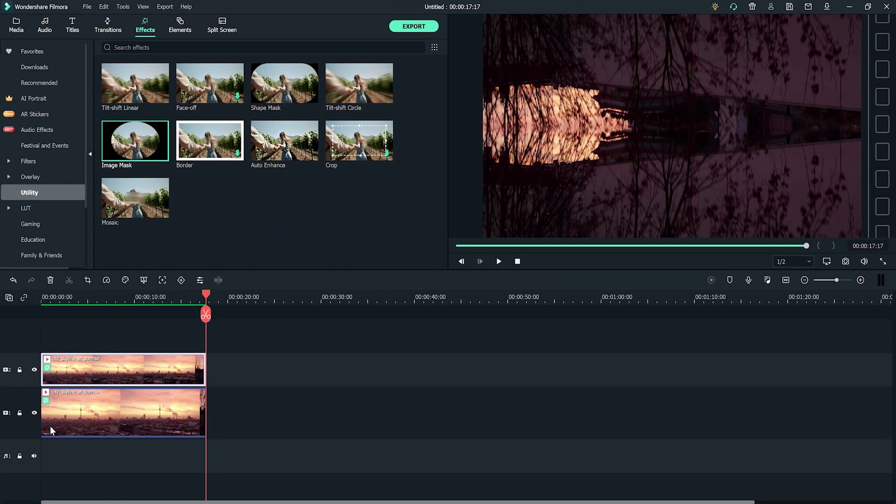
Switch the bottom clip to custom keyframe animation with the playhead at its start.
double_click(50, 427)
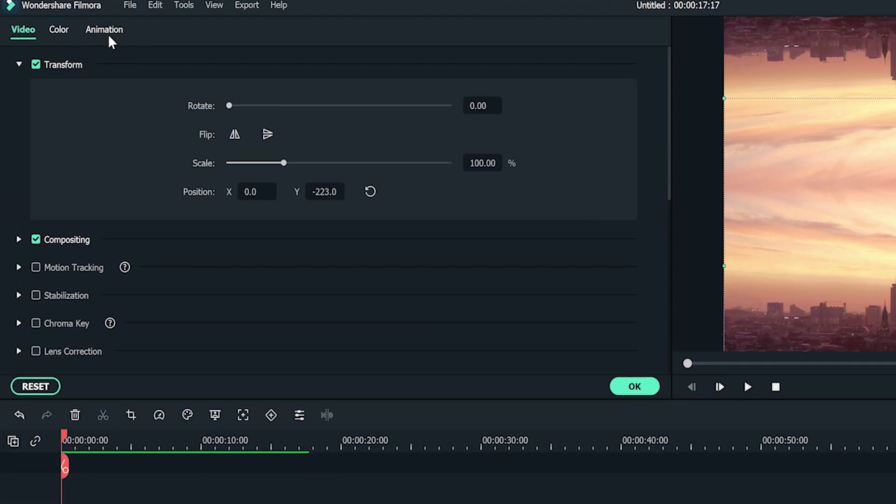
left_click(109, 34)
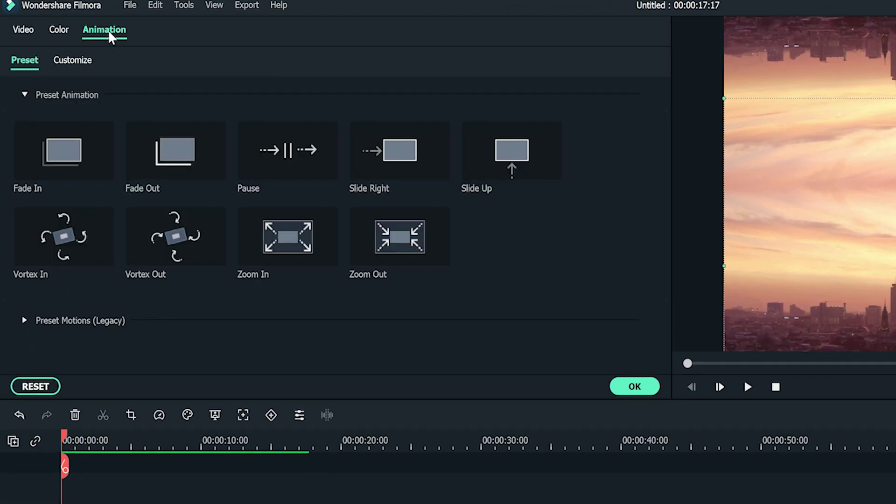
left_click(82, 59)
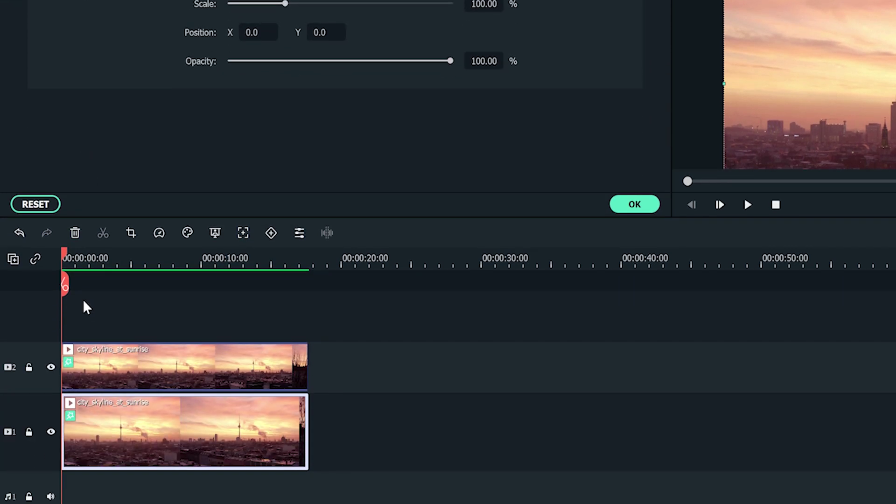
left_click(79, 199)
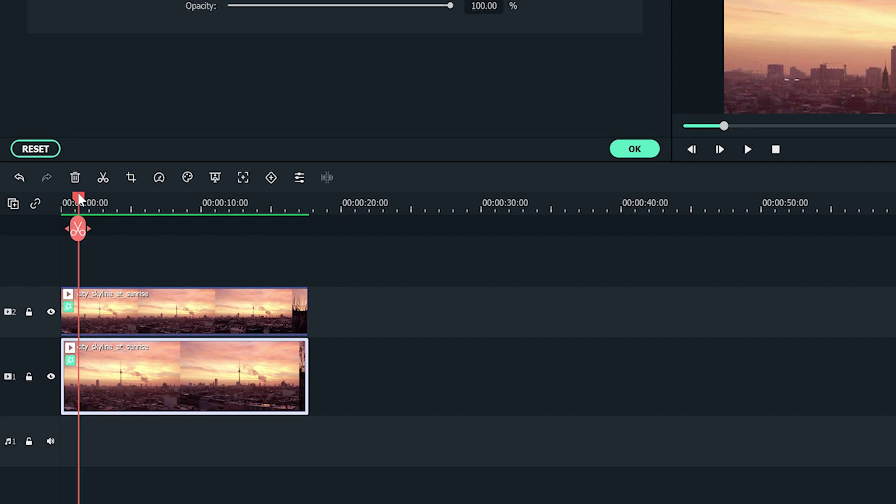
key("Home")
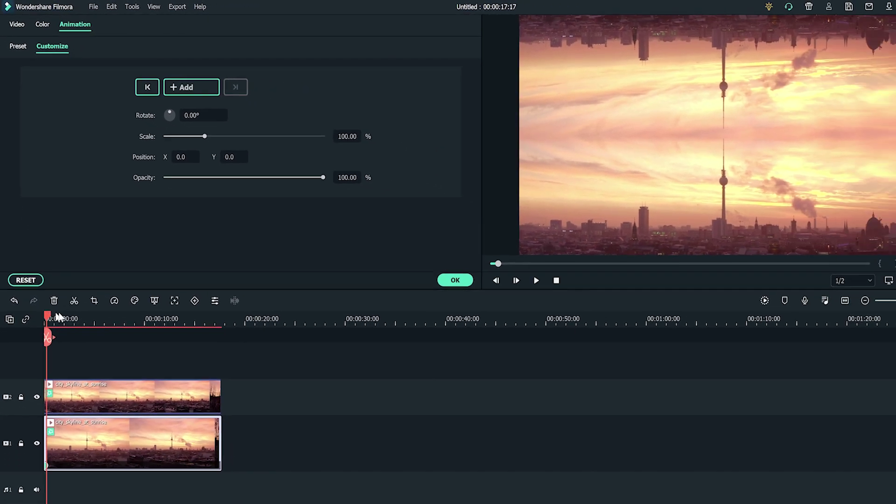
Add an end keyframe to the bottom clip with rotation 20° and scale 115%.
left_click(142, 299)
left_click_drag(182, 298, 206, 295)
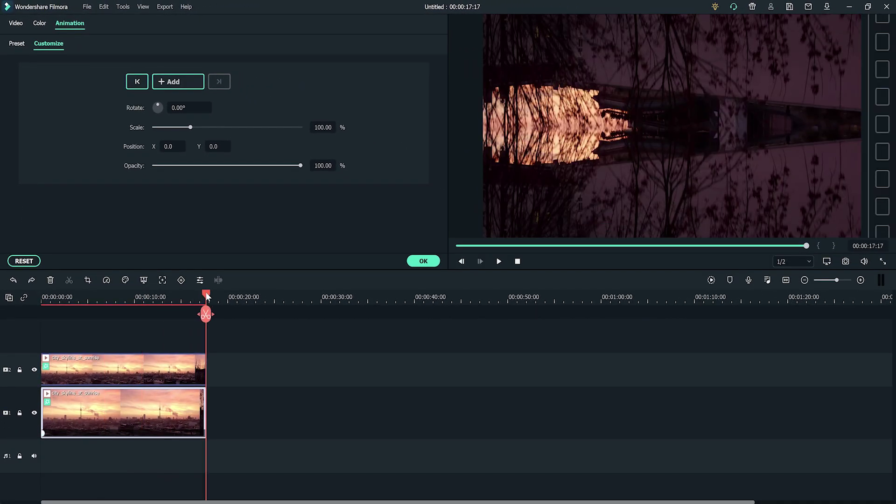
left_click(189, 83)
type("20")
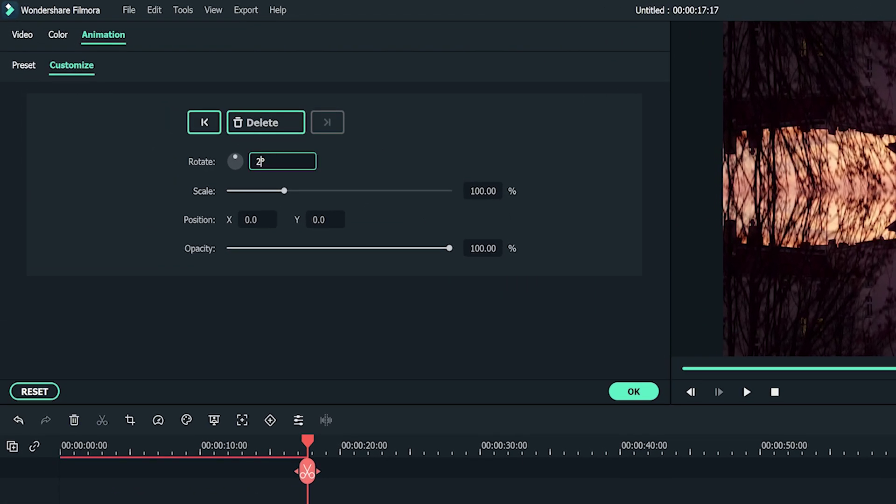
left_click(481, 190)
type("11")
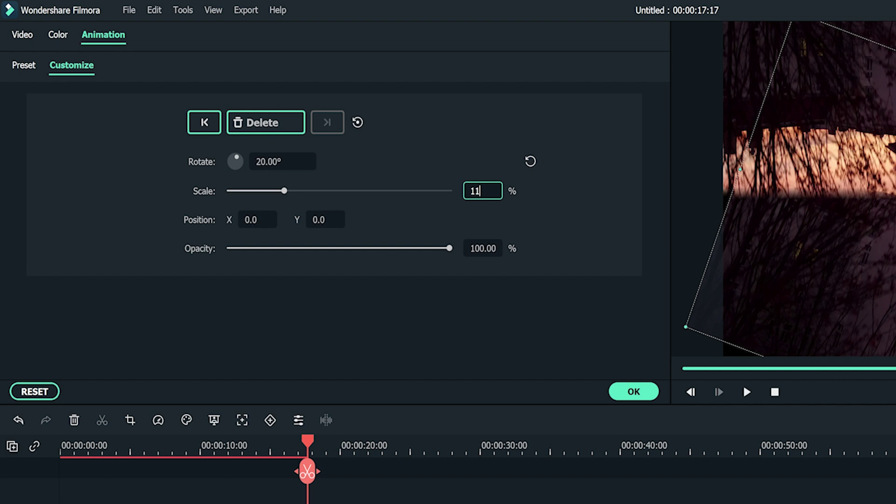
type("5")
left_click(634, 392)
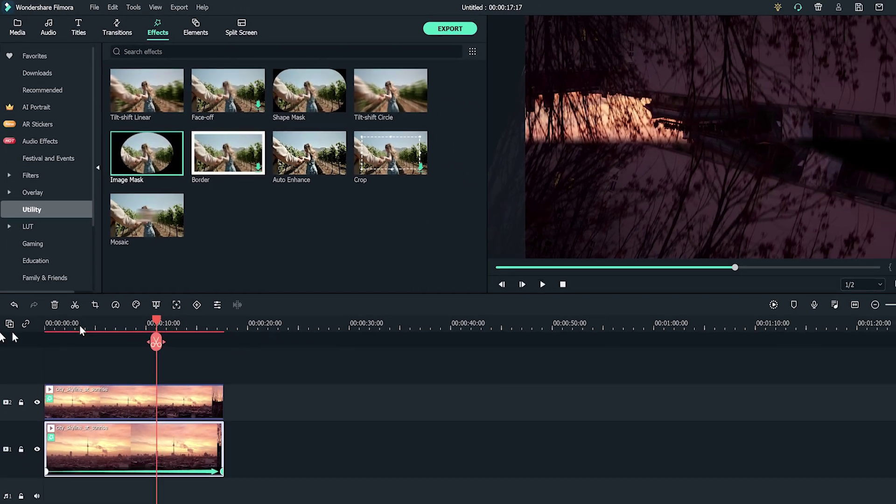
Add a start keyframe to the flipped top clip's animation.
left_click(47, 325)
double_click(122, 401)
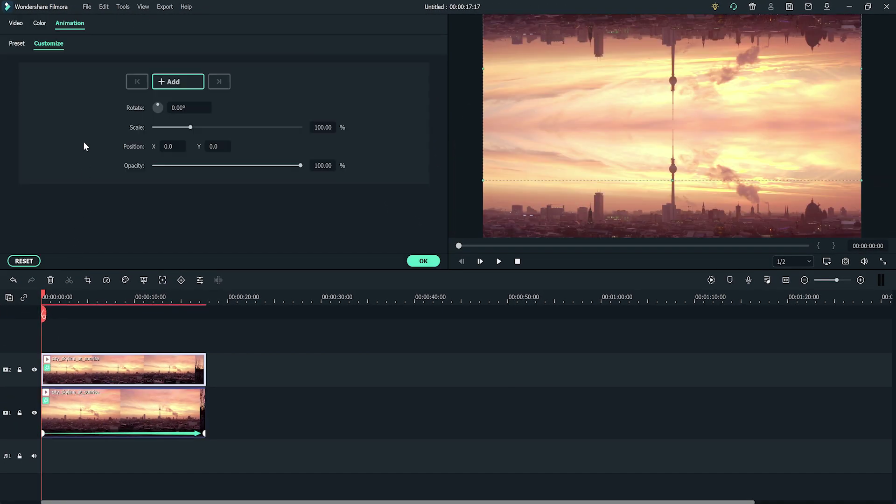
left_click(169, 84)
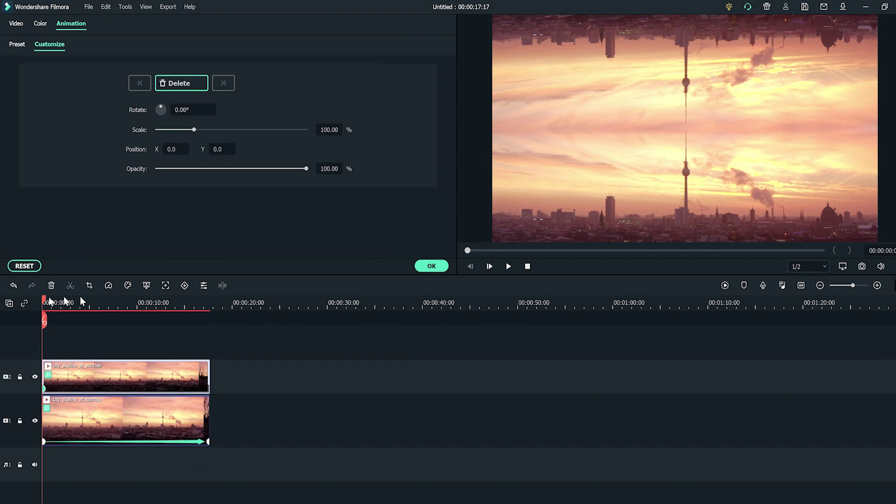
Add an end keyframe to the top clip with rotation 20° and scale 115%.
left_click(136, 299)
left_click_drag(171, 301, 206, 301)
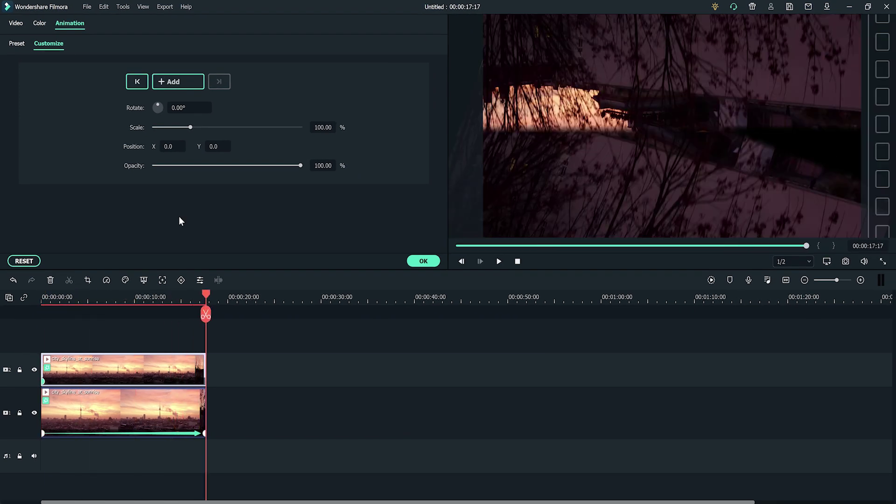
left_click(179, 84)
double_click(177, 107)
type("2")
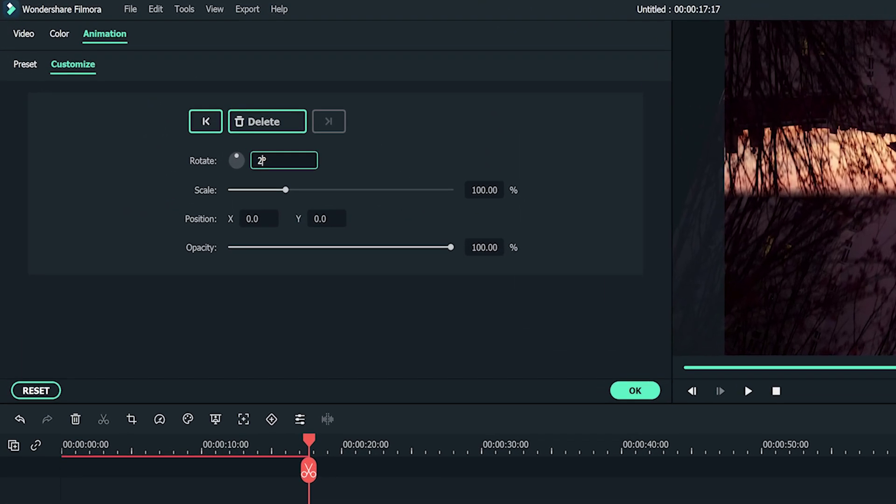
key("Return")
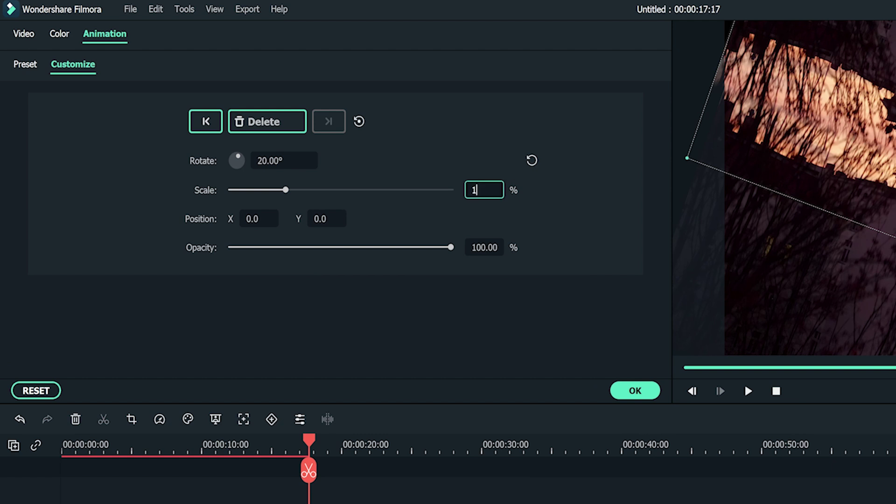
type("15")
key("Return")
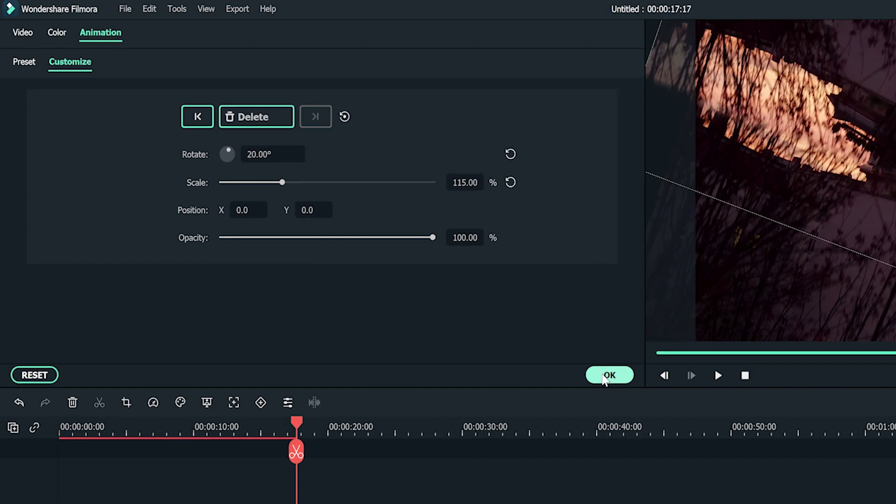
left_click(634, 390)
left_click_drag(182, 301, 1, 345)
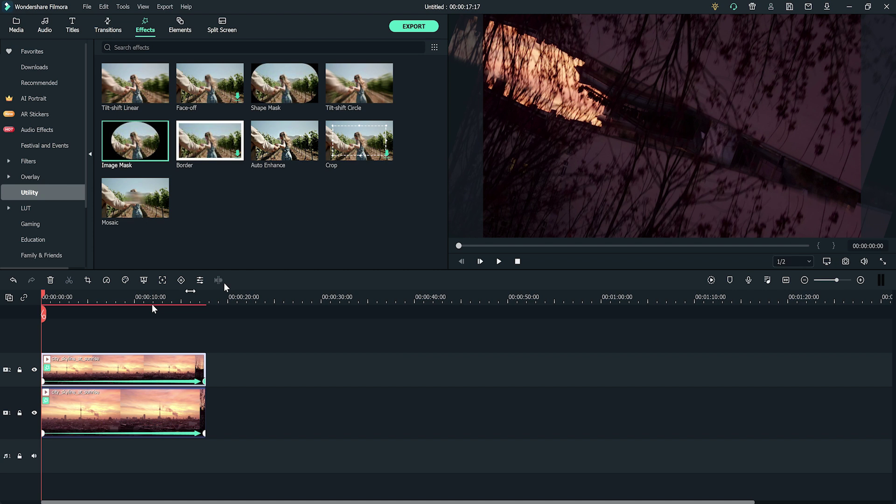